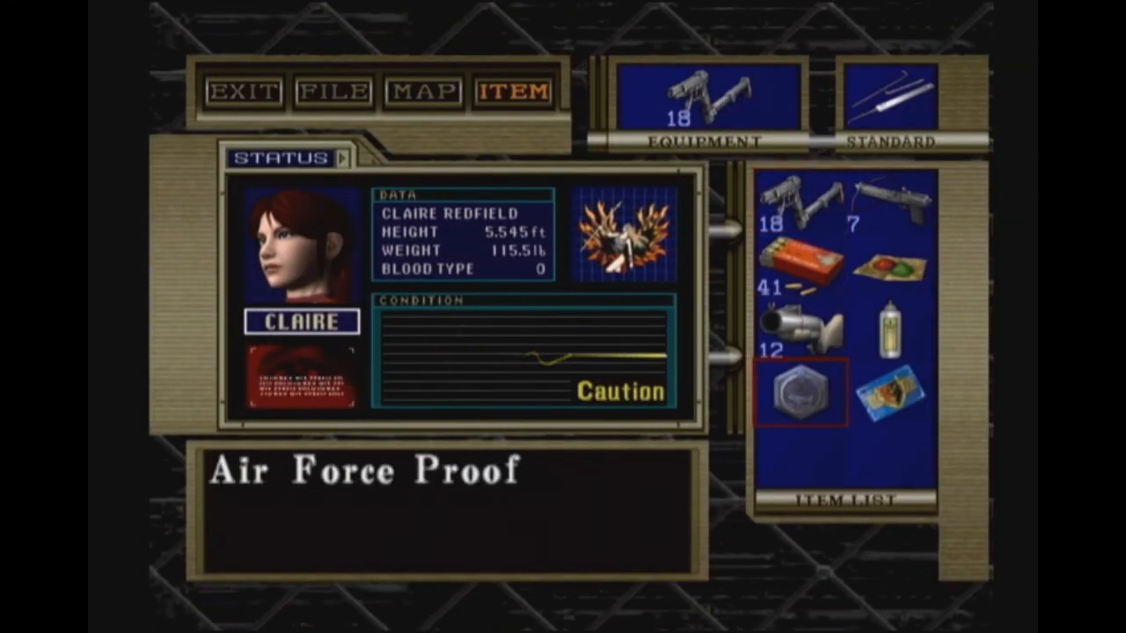
key("Return")
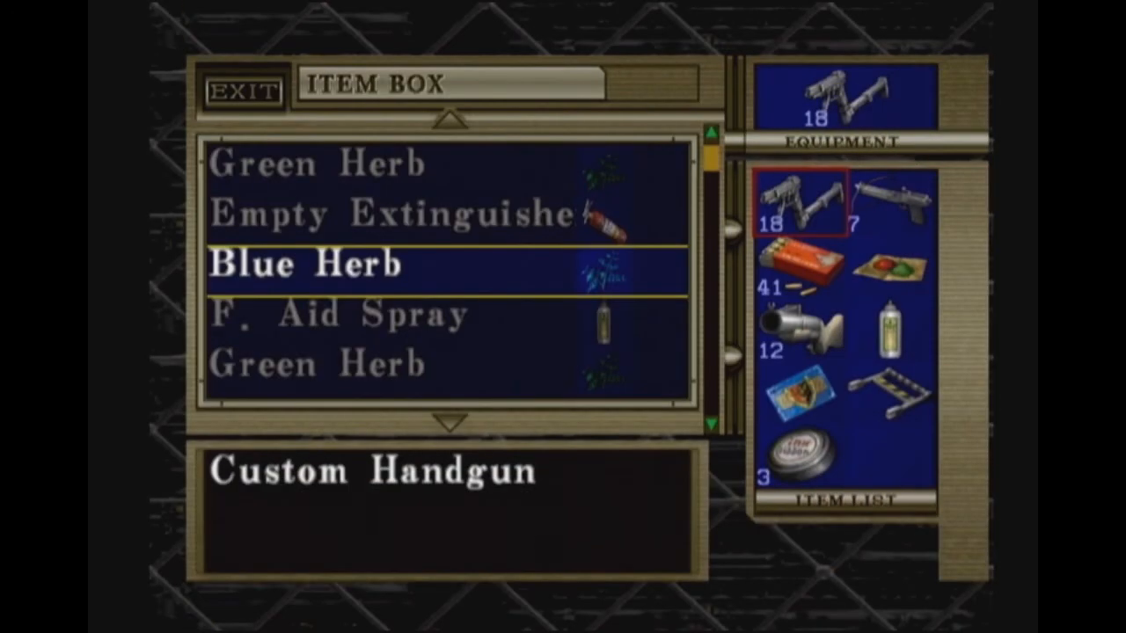
key("Up")
key("Up")
key("Up")
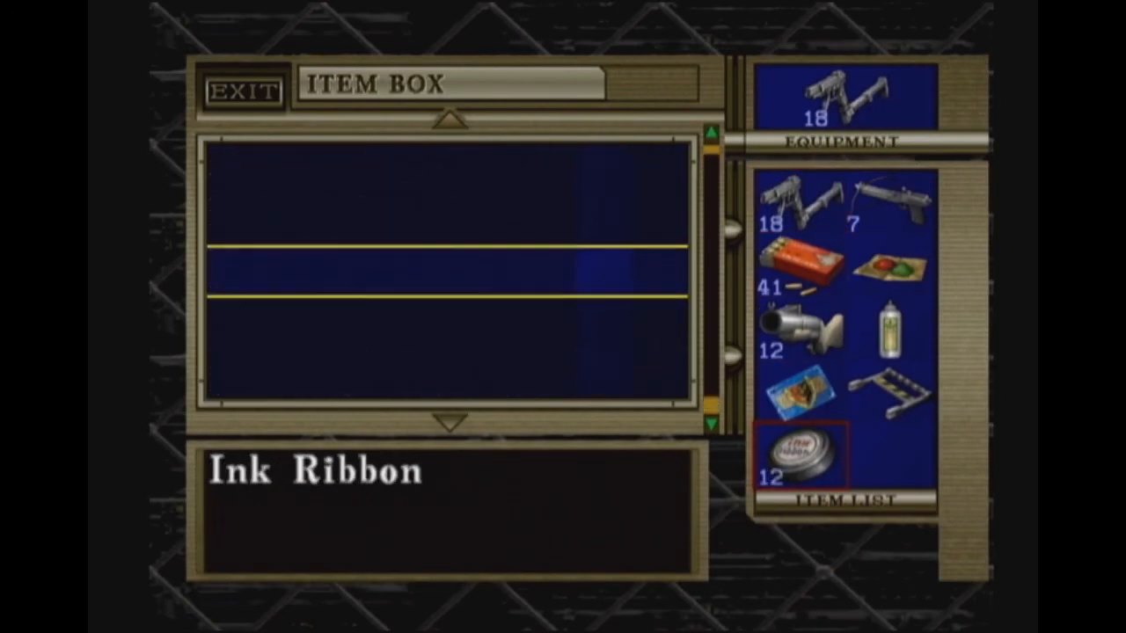
key("Return")
key("Escape")
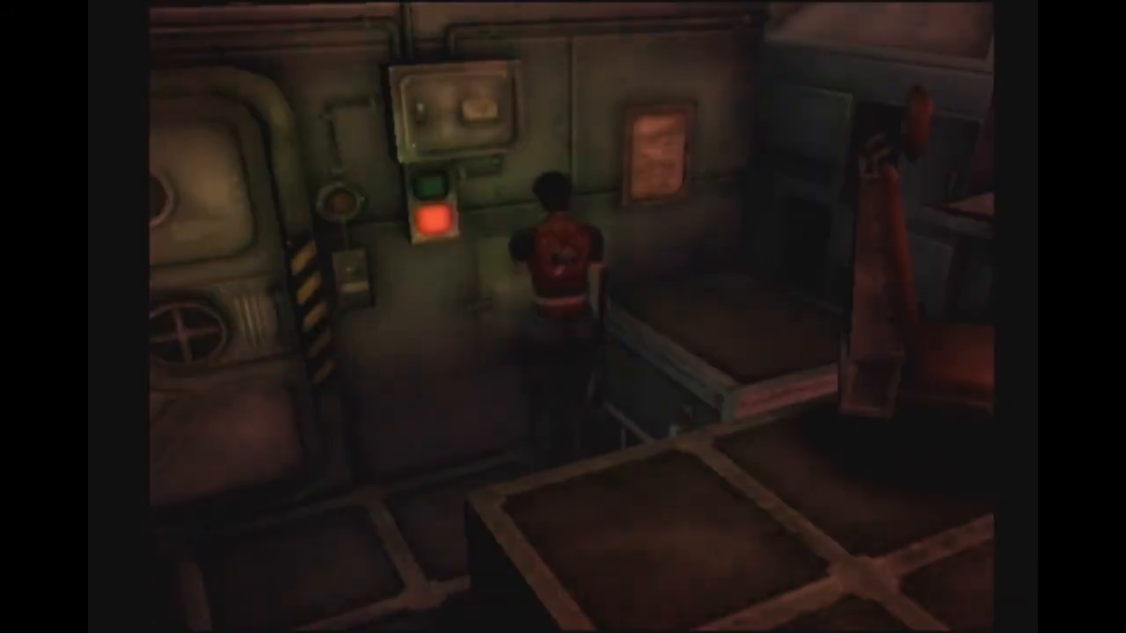
key("Left")
key("Left")
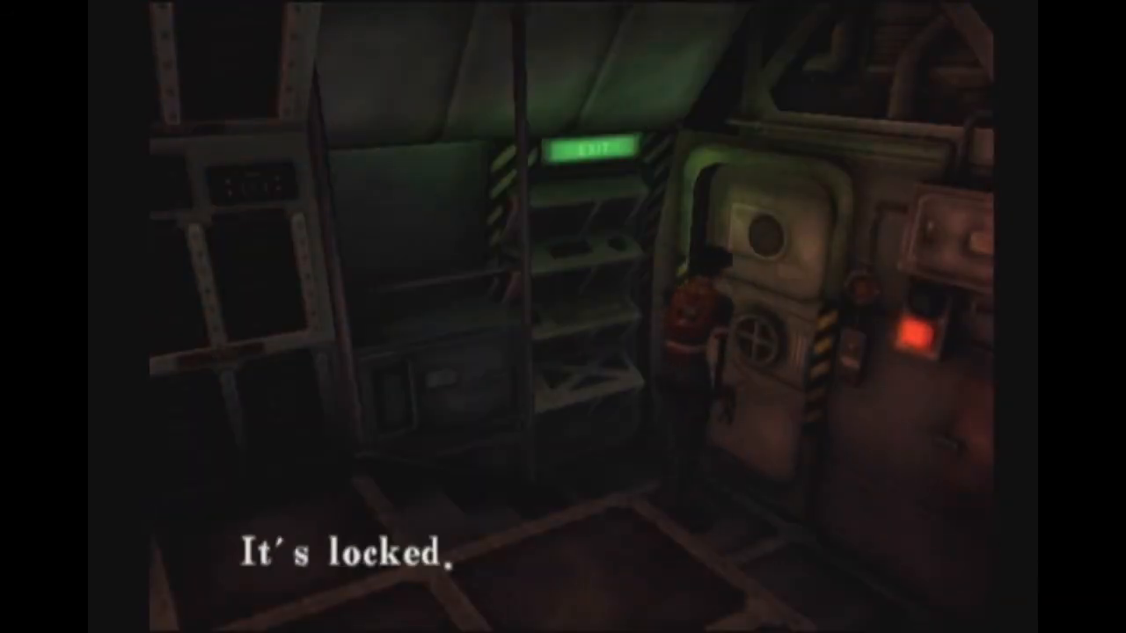
key("Left")
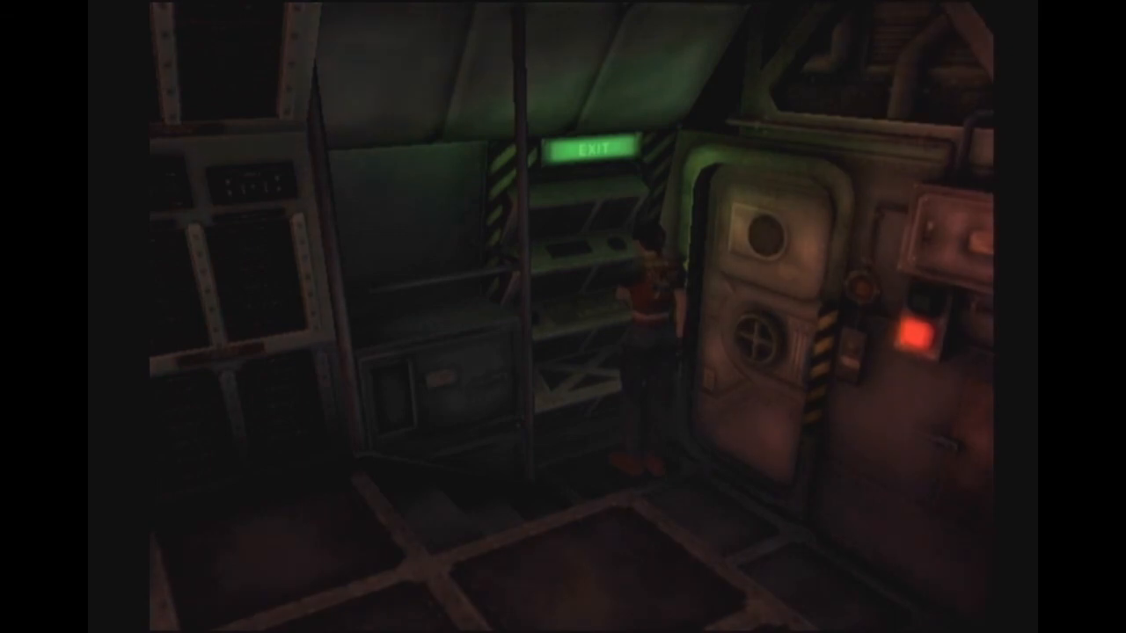
key("Up")
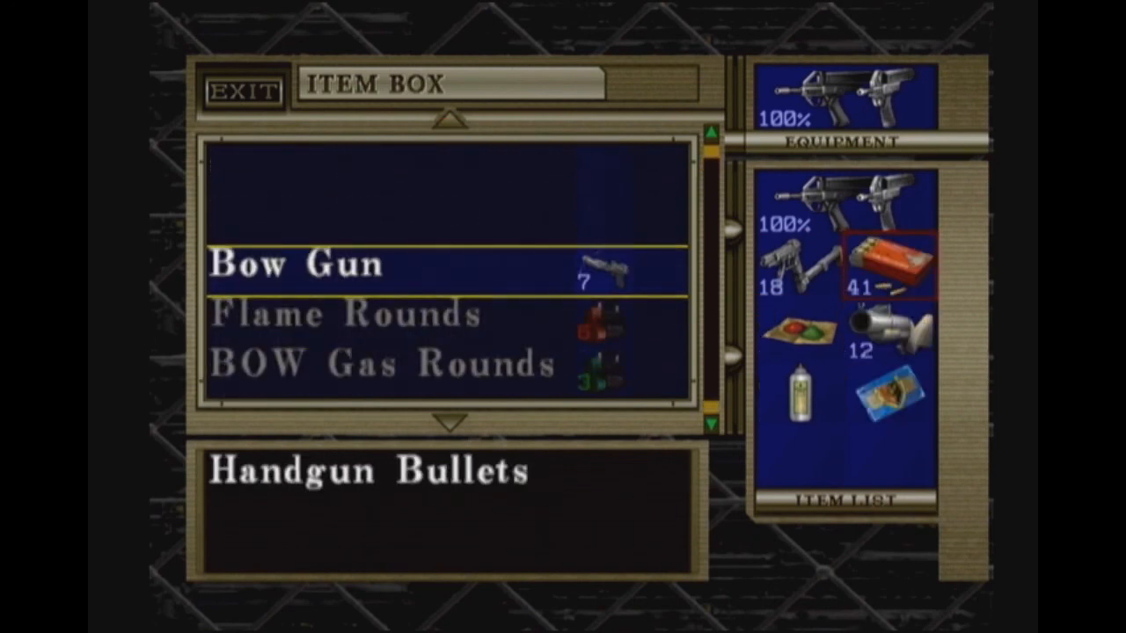
key("Escape")
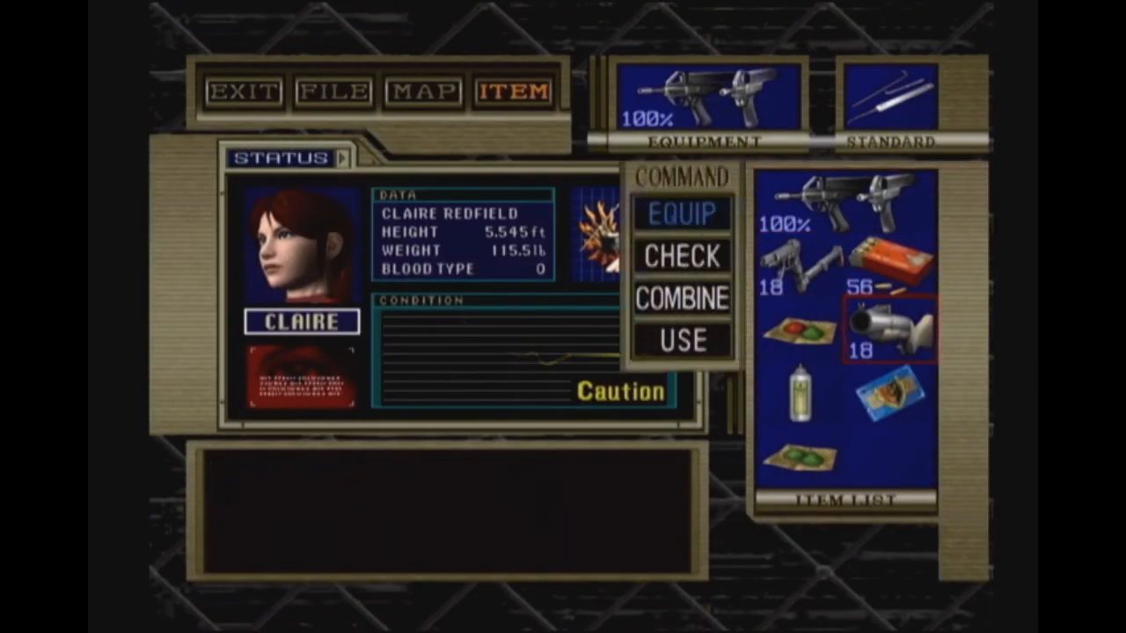
key("Return")
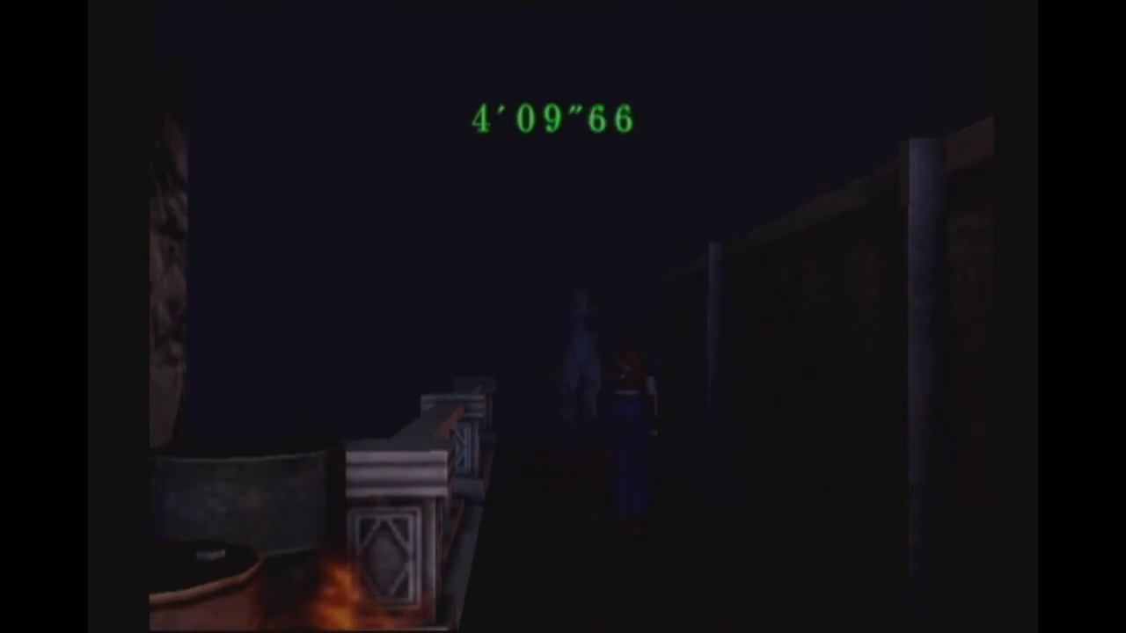